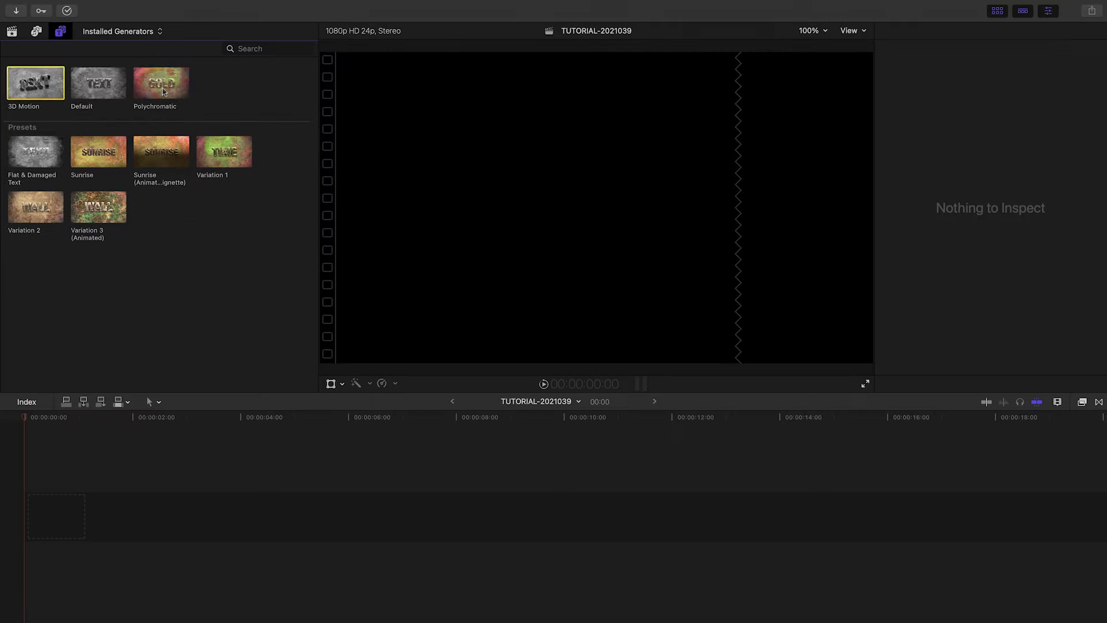
Add the Polychromatic generator to the timeline and adjust the background texture's aspect.
drag(161, 84, 45, 452)
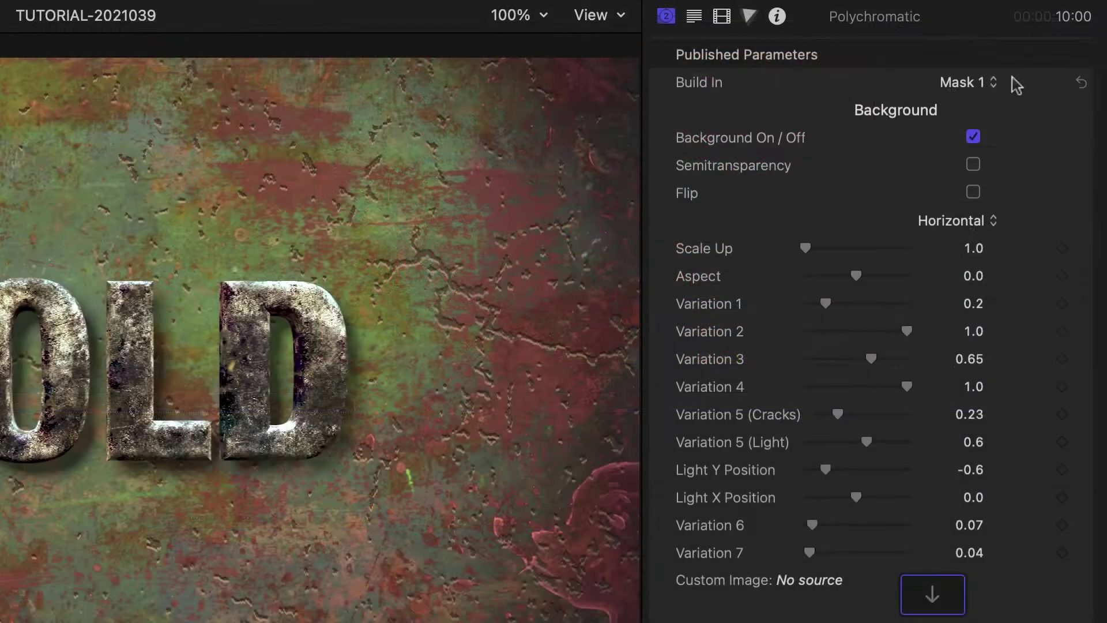
click(1046, 64)
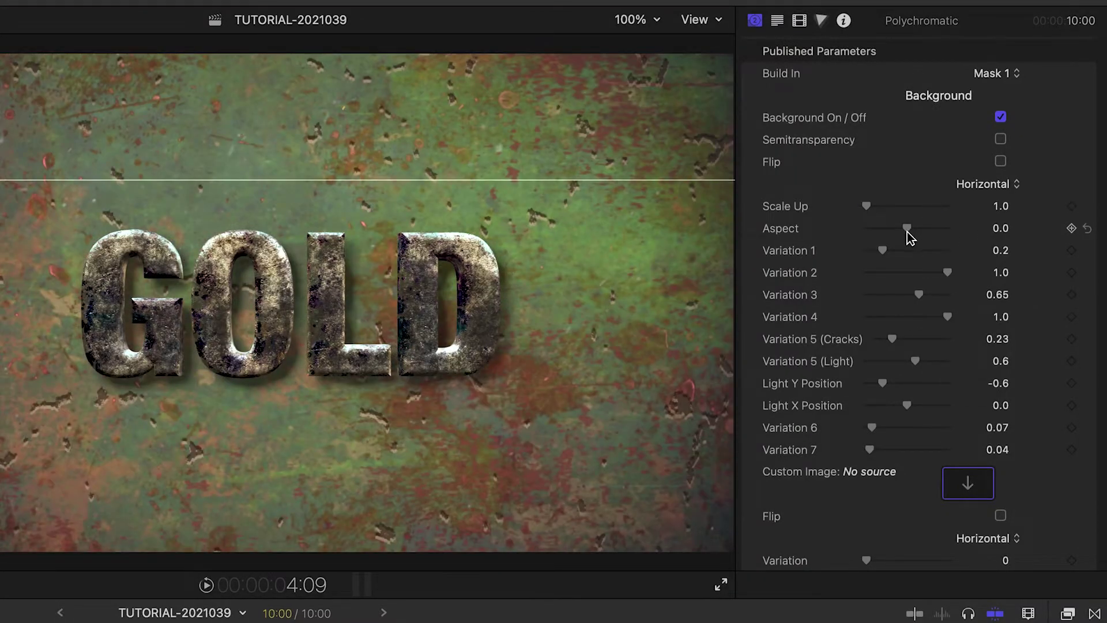
drag(885, 227, 931, 219)
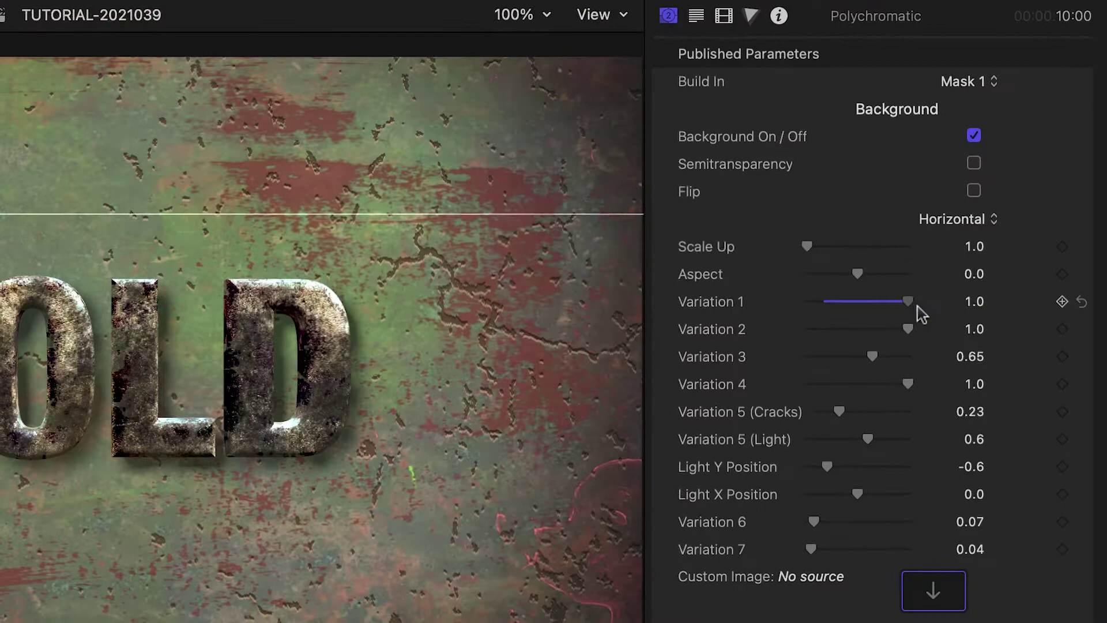
Lower Variation 1, change Variations 2-4 and strengthen the background's cracks and light.
mouse_move(914, 298)
mouse_down()
mouse_move(845, 331)
mouse_move(835, 318)
mouse_move(905, 318)
mouse_move(902, 344)
mouse_move(913, 345)
mouse_up()
drag(912, 372, 850, 374)
mouse_move(868, 334)
mouse_down()
mouse_move(922, 322)
mouse_move(919, 344)
mouse_up()
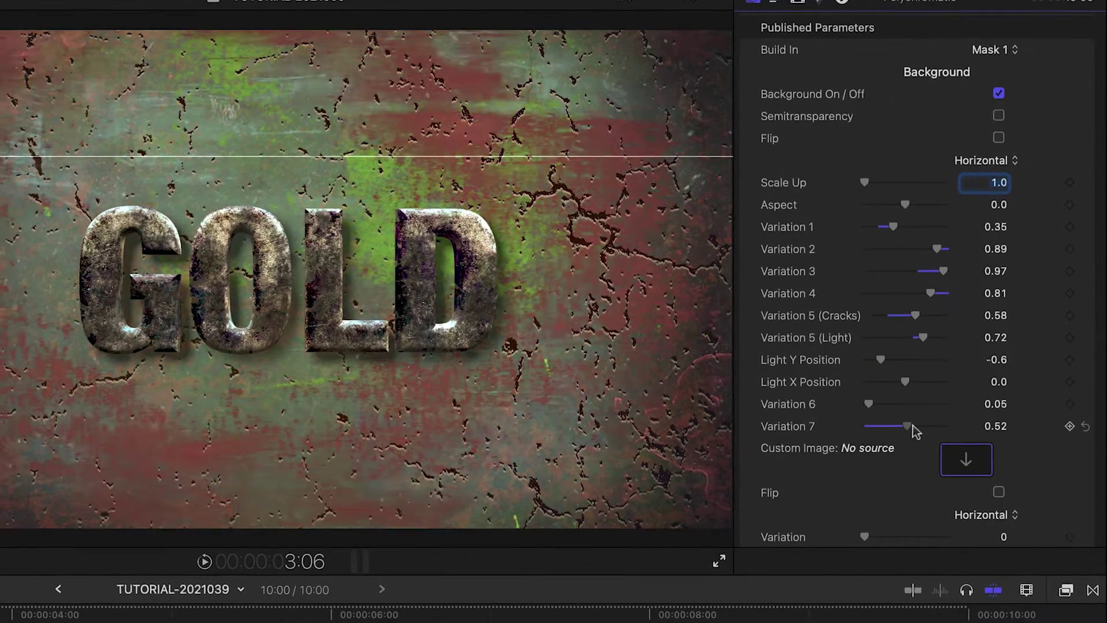
Use the BG clip as the custom image and settle its variation back down around 0.06.
click(964, 467)
click(841, 383)
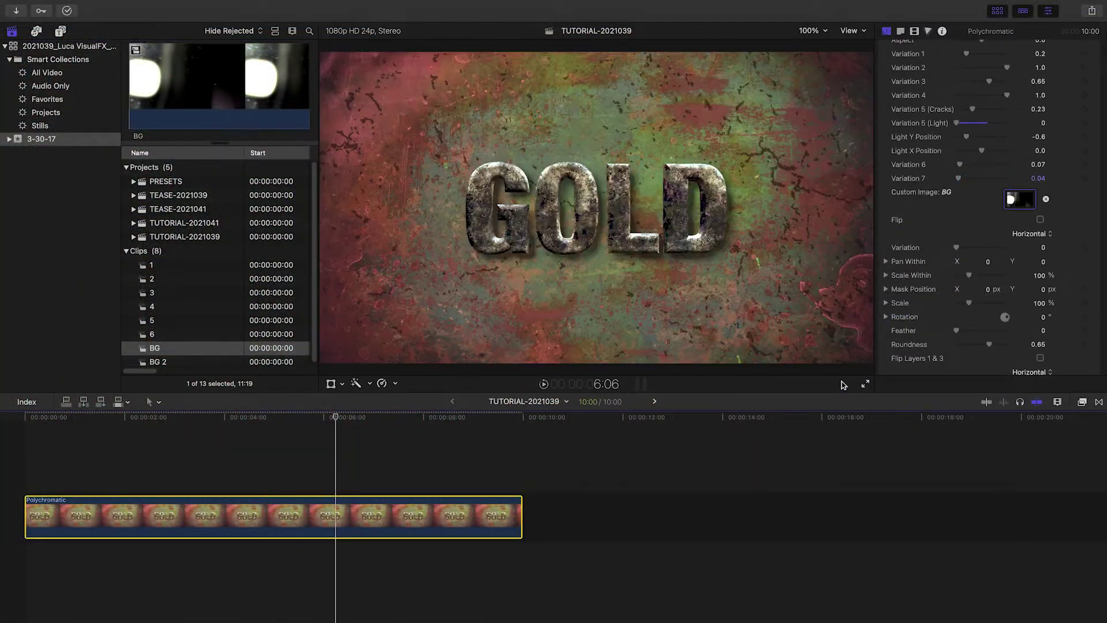
drag(957, 248, 1039, 250)
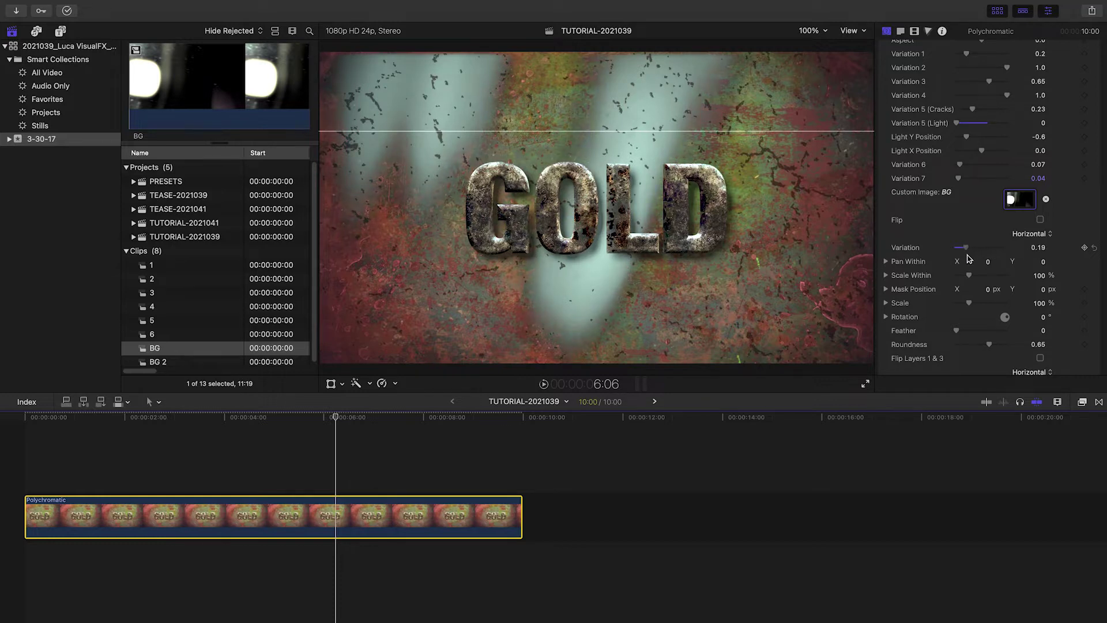
drag(968, 259, 972, 275)
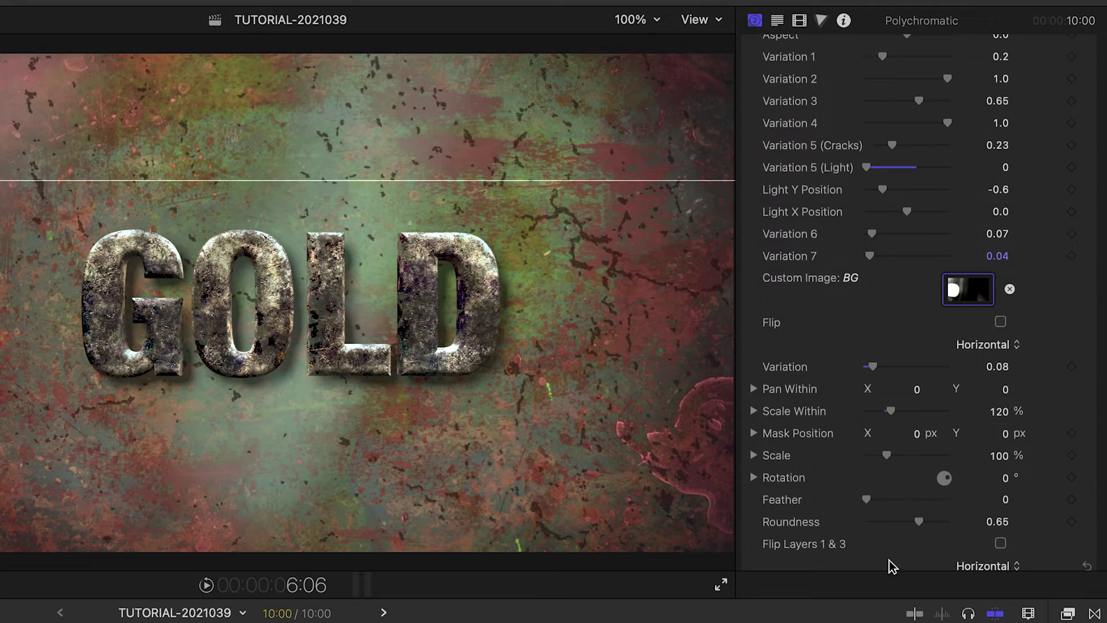
drag(997, 365, 997, 345)
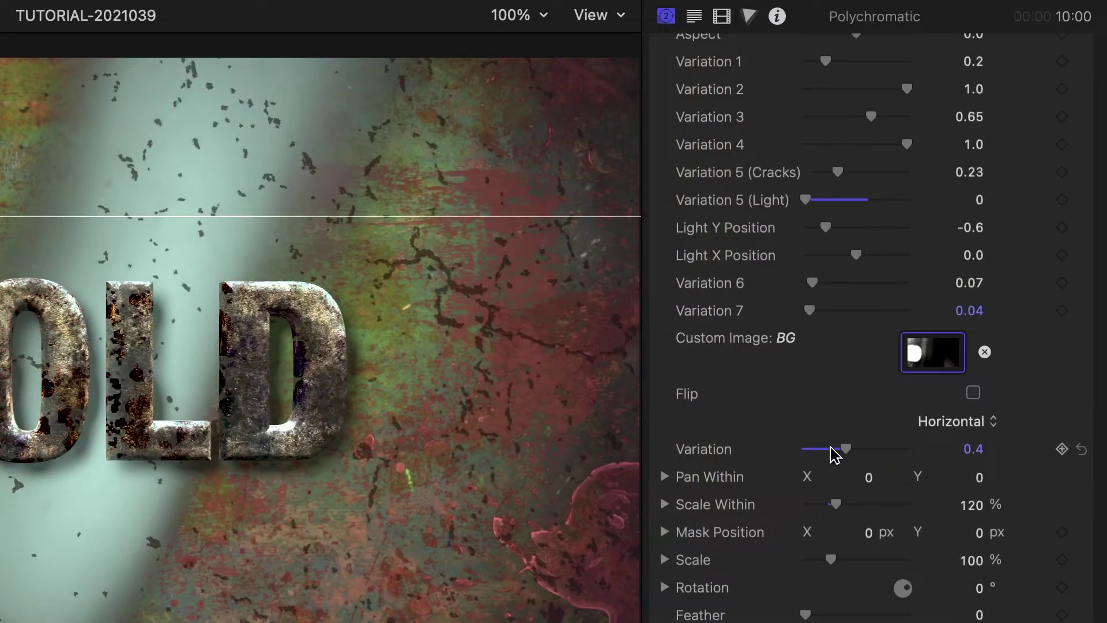
drag(844, 448, 816, 456)
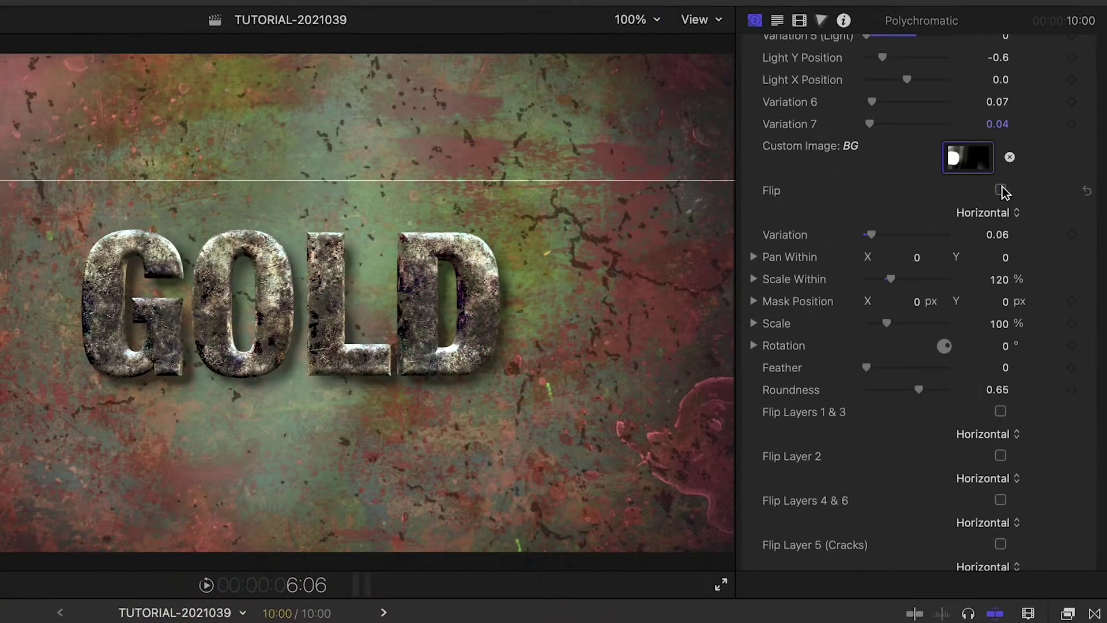
Enable the custom image flip with direction set to Both.
click(1001, 190)
click(1001, 190)
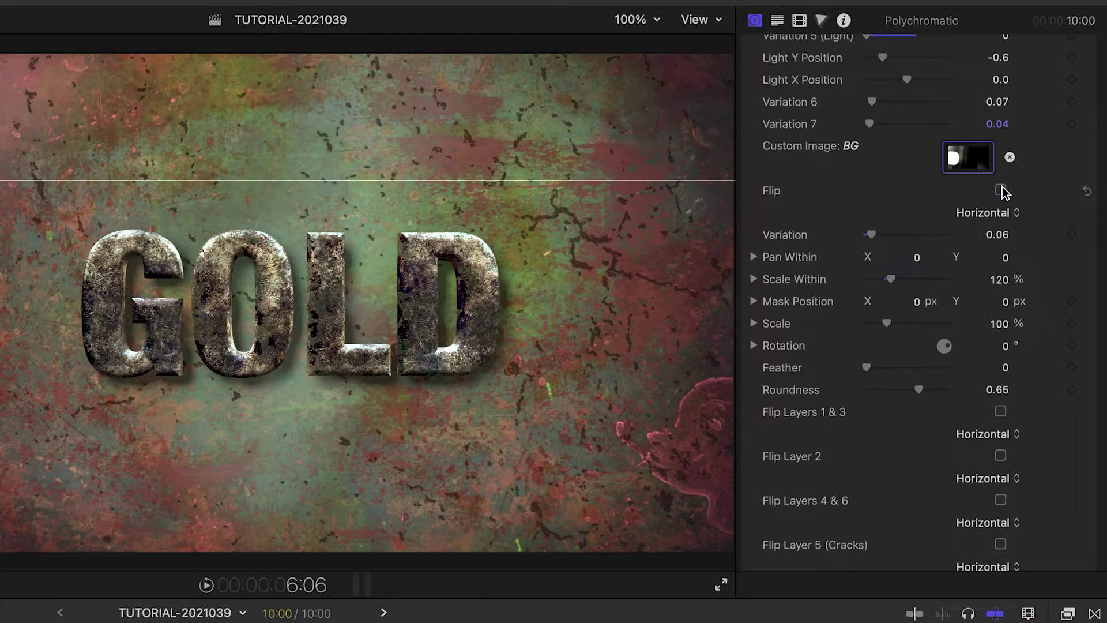
click(1000, 212)
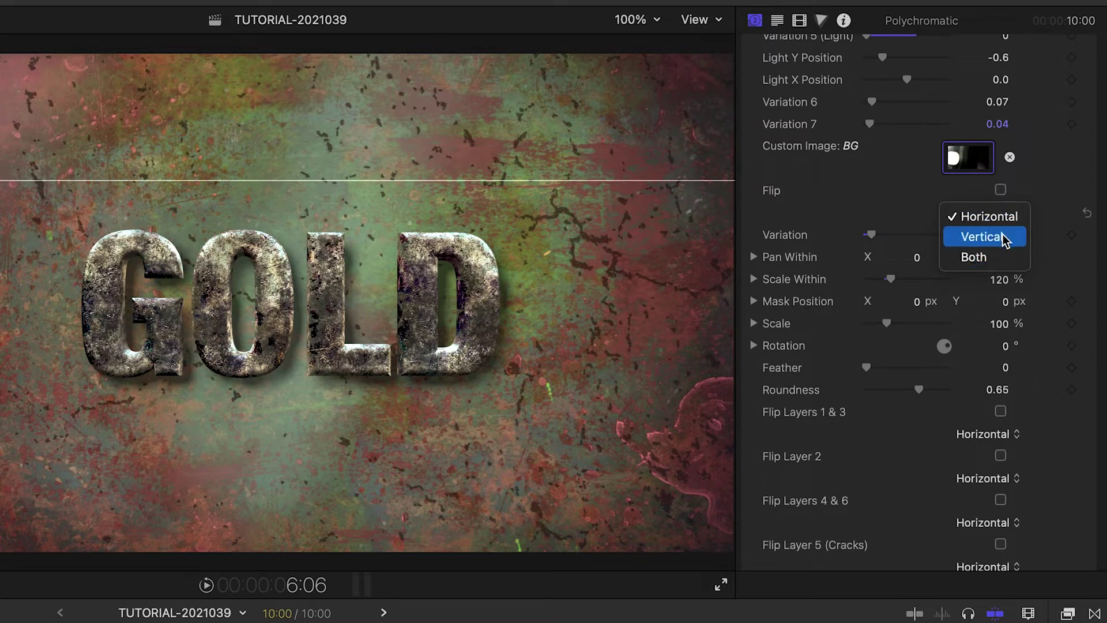
click(1006, 255)
click(1001, 191)
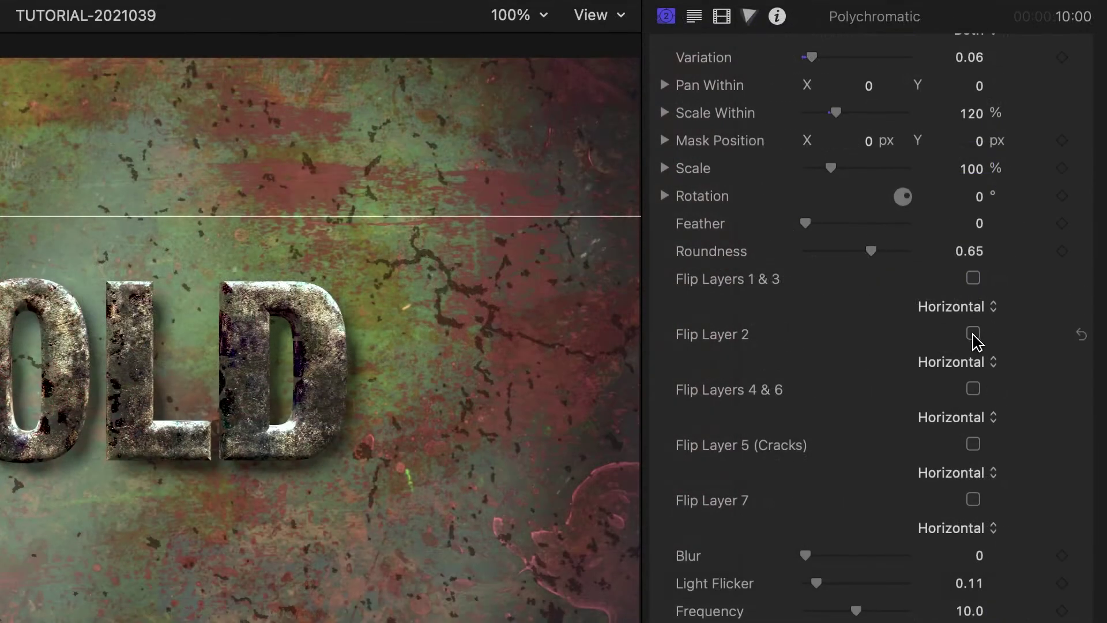
Try flipping texture layer 2 and layers 4 and 6, then leave all layers unflipped.
click(974, 335)
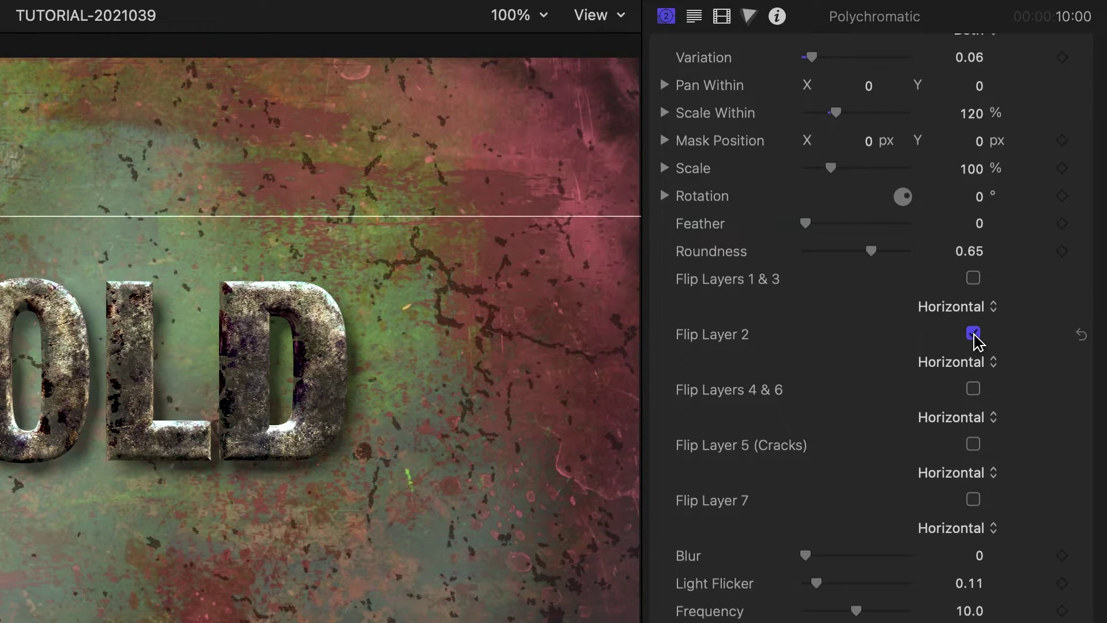
click(974, 333)
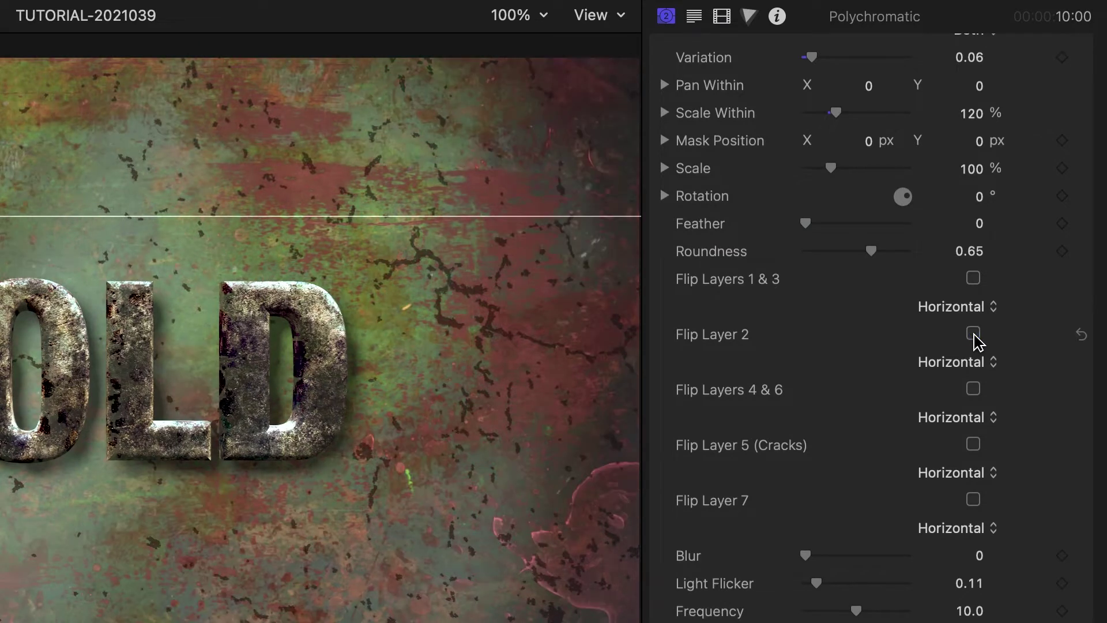
click(973, 391)
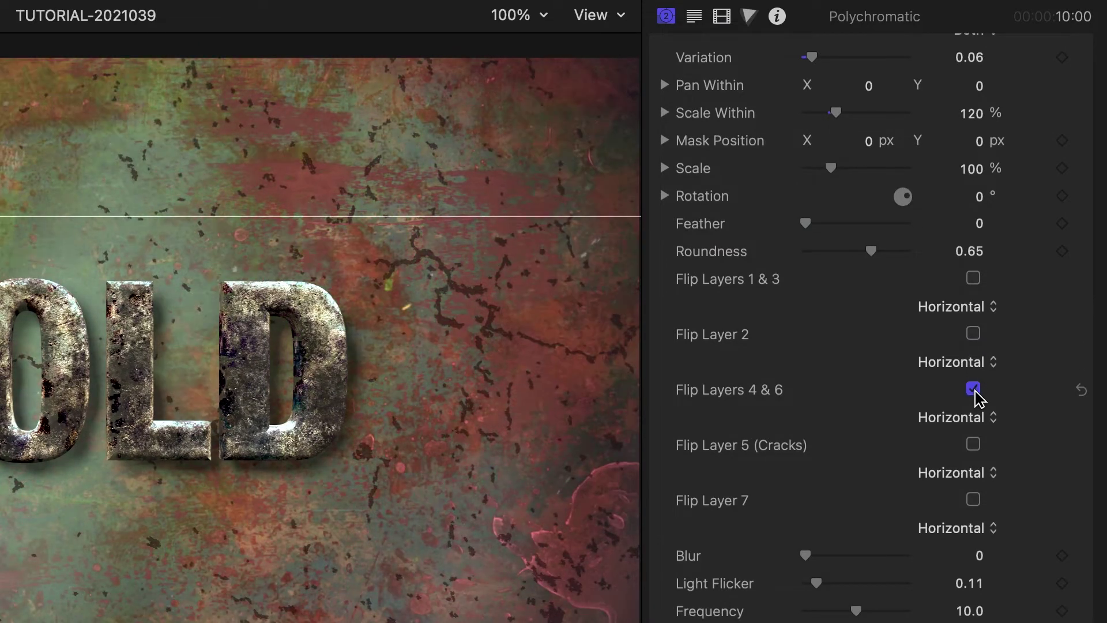
click(974, 390)
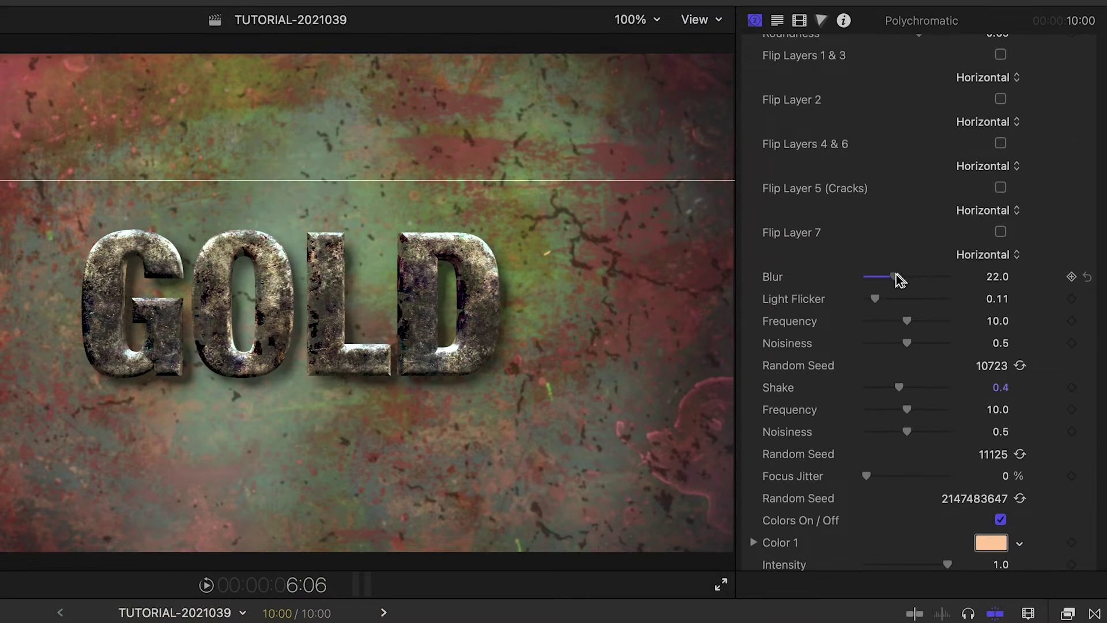
Test background blur back to 0 and add about 8.94% focus jitter.
mouse_move(897, 274)
mouse_down()
mouse_move(885, 276)
mouse_move(942, 279)
mouse_up()
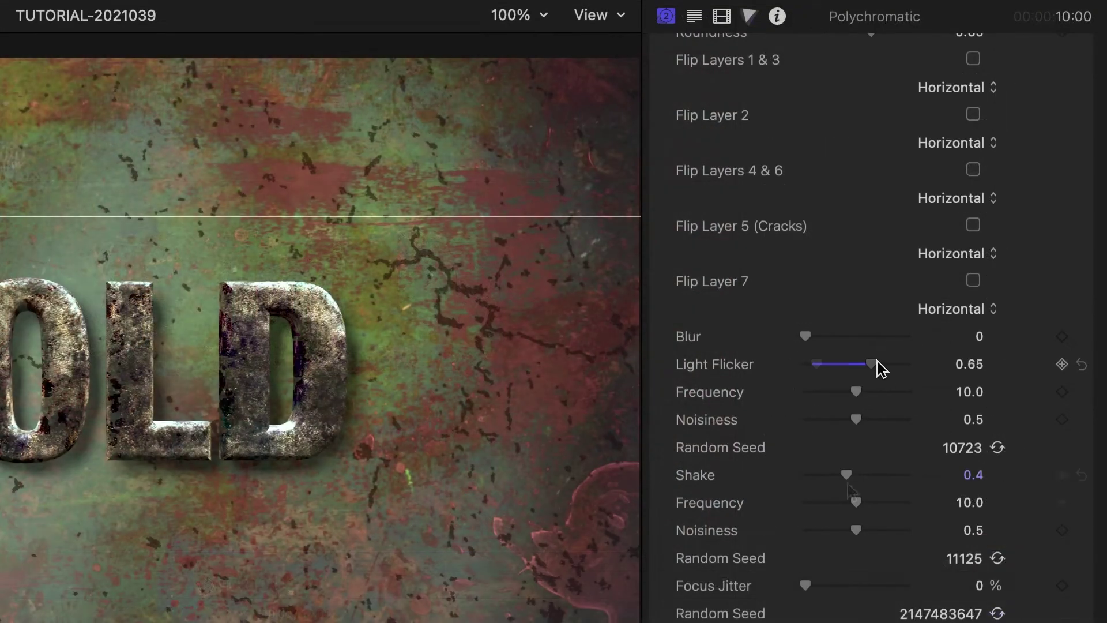
mouse_move(865, 481)
mouse_down()
mouse_move(897, 479)
mouse_move(882, 482)
mouse_up()
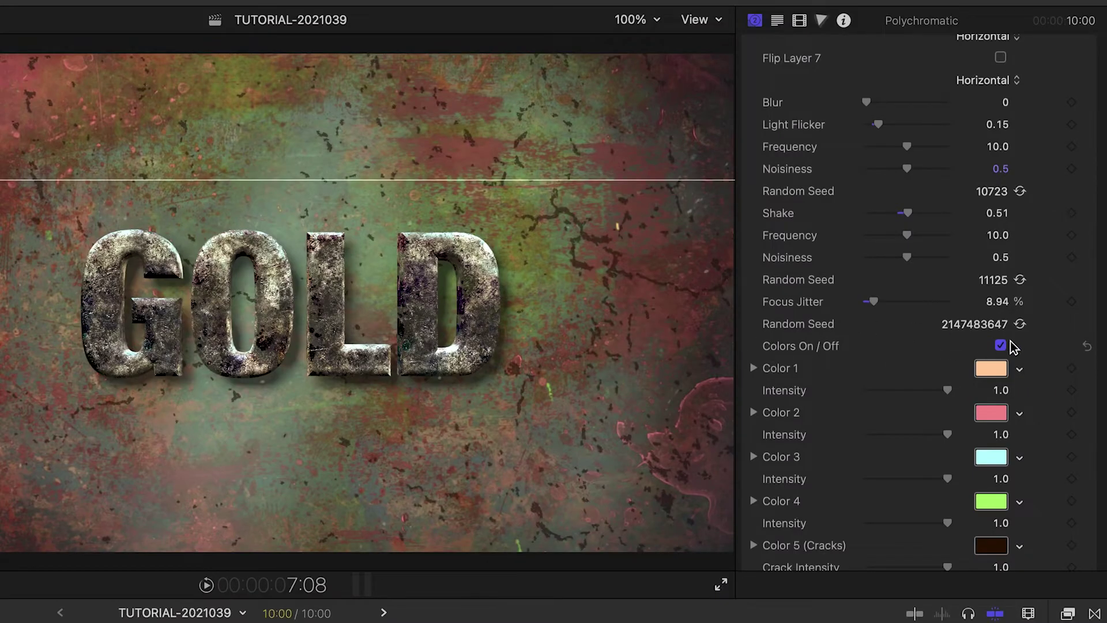
Toggle the colour tint layers off and on, then enlarge the dust particles.
click(1000, 346)
click(1001, 346)
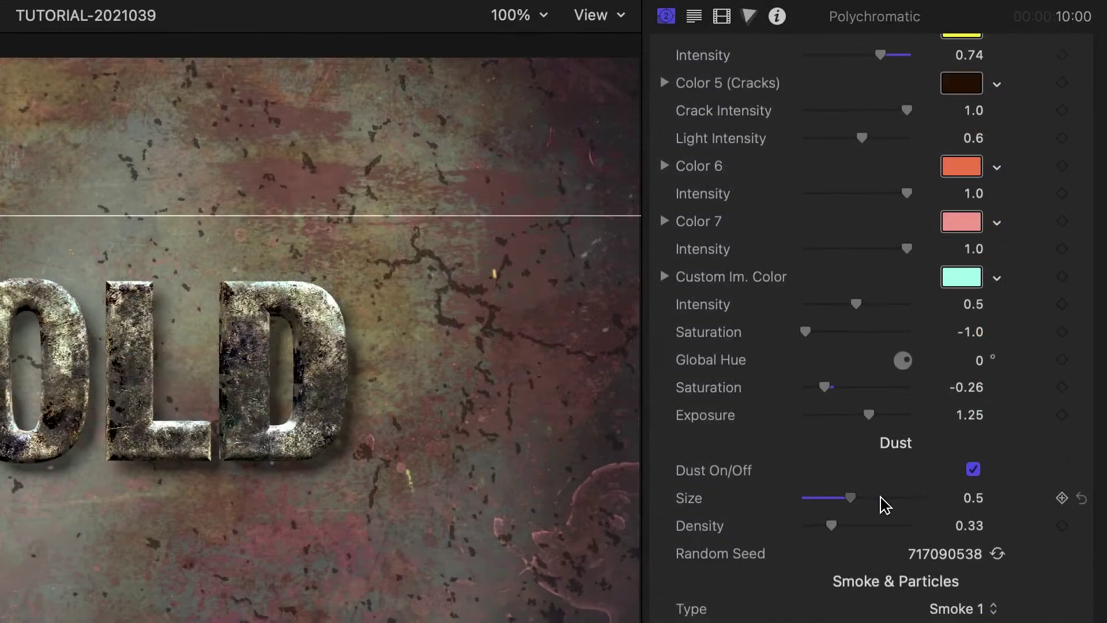
drag(882, 503, 904, 500)
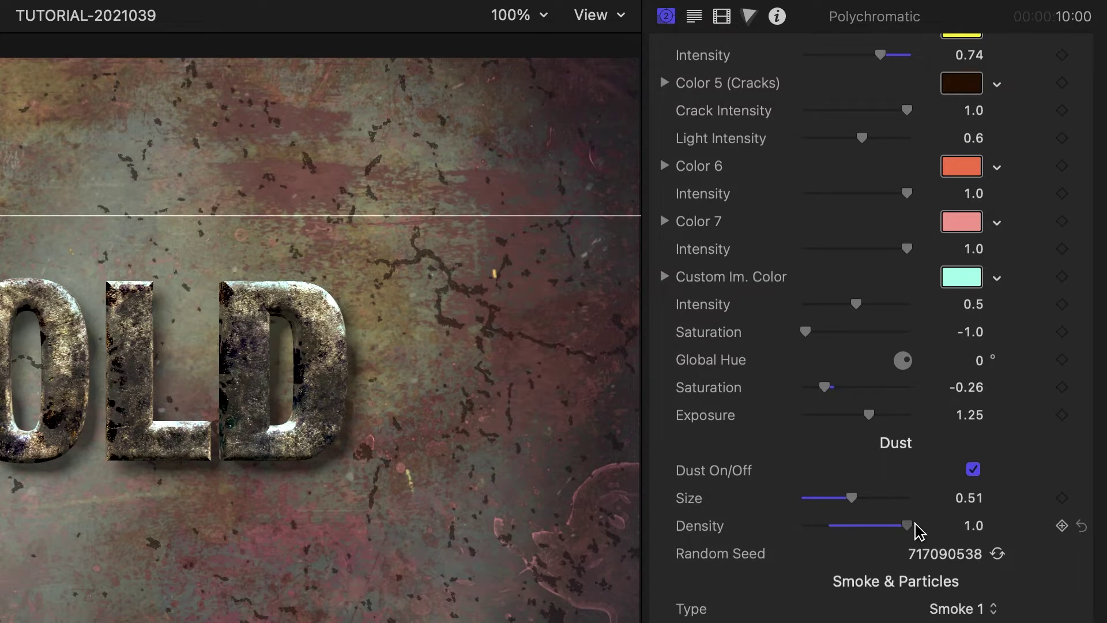
Make the dust sparser, keep only smoke layers 1 and 3 and dim their intensity to about 0.69.
drag(914, 529, 913, 527)
drag(926, 465, 964, 478)
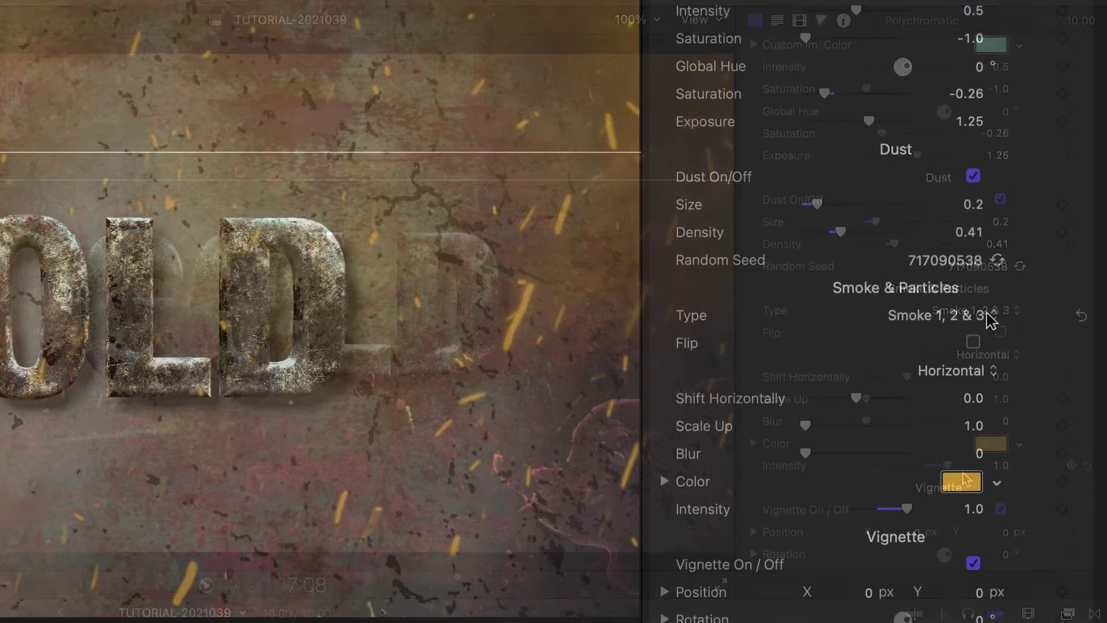
click(1010, 310)
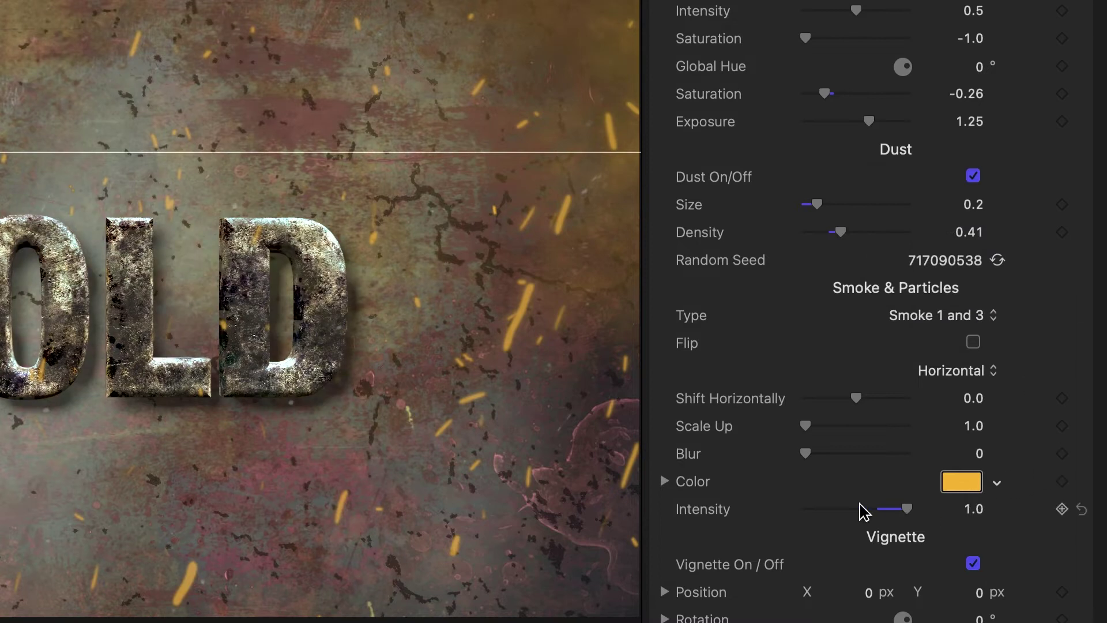
drag(906, 510, 875, 521)
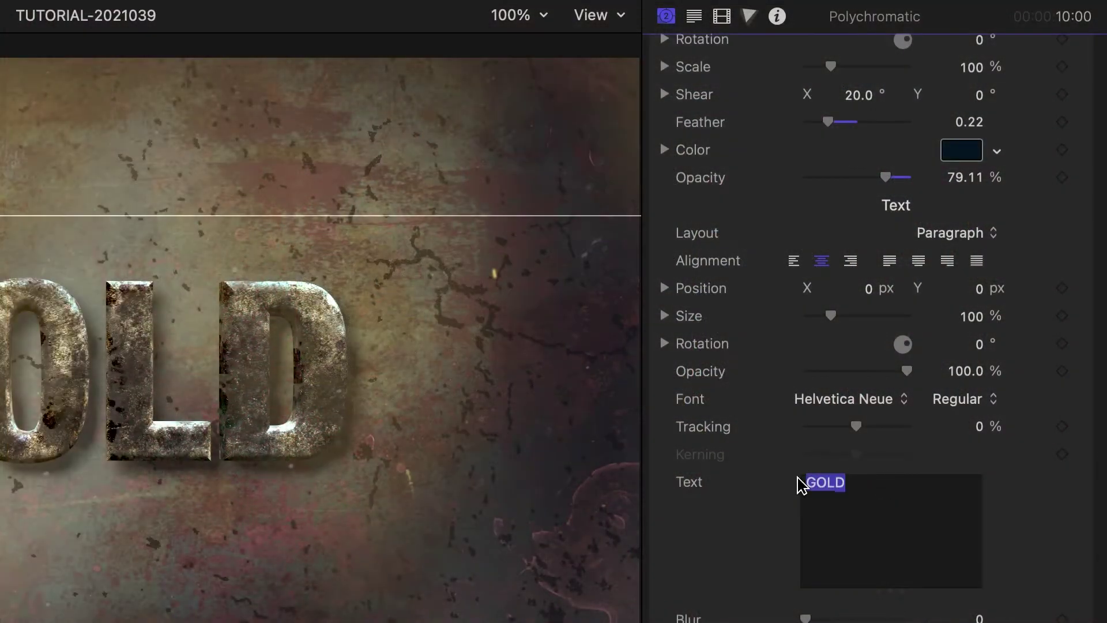
text(RUNGE)
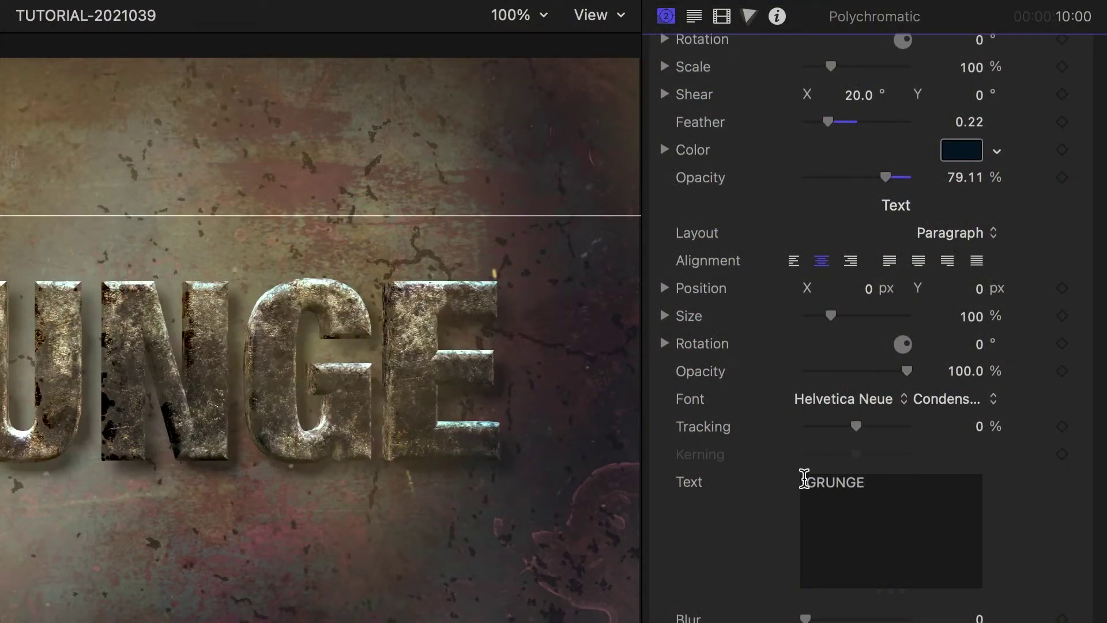
Set the title font to Bebas Neue and test blurring the letters' texture.
click(843, 398)
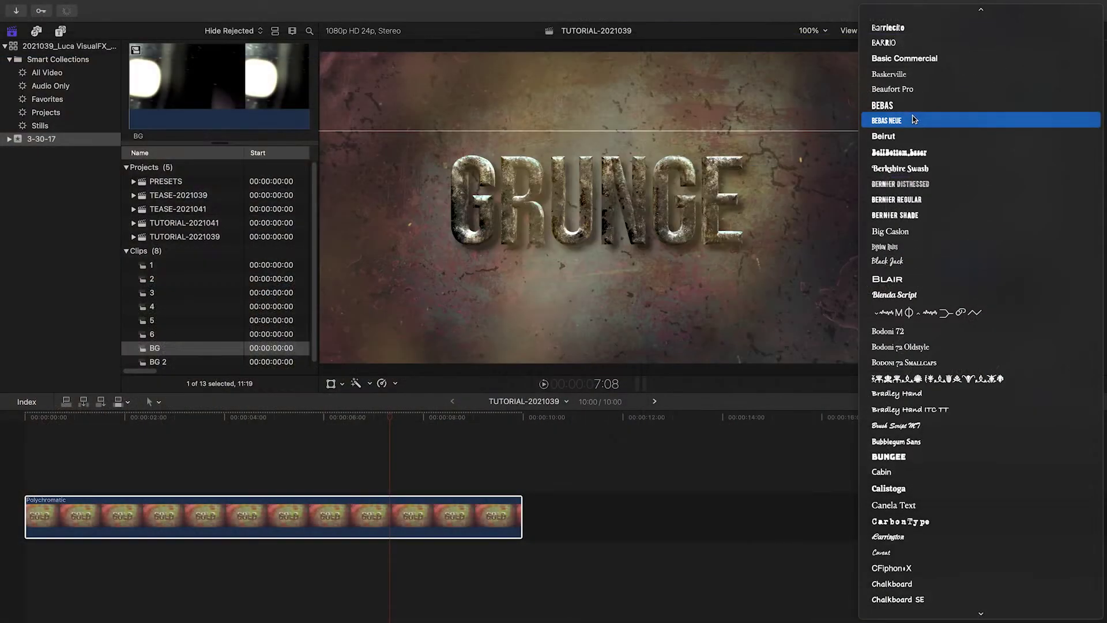
click(913, 120)
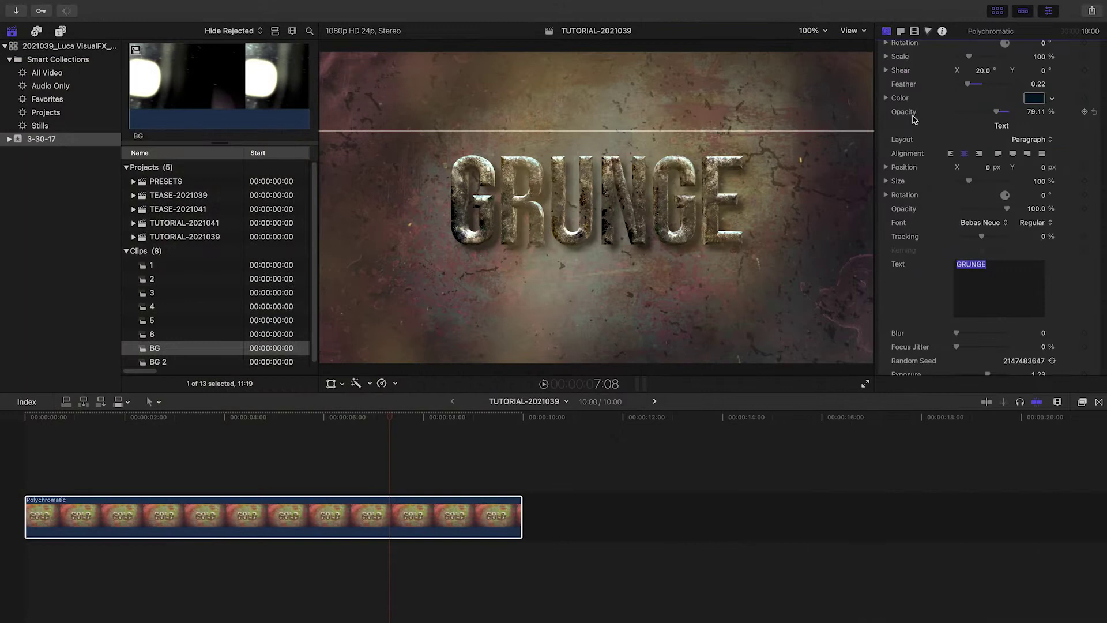
drag(956, 332, 983, 334)
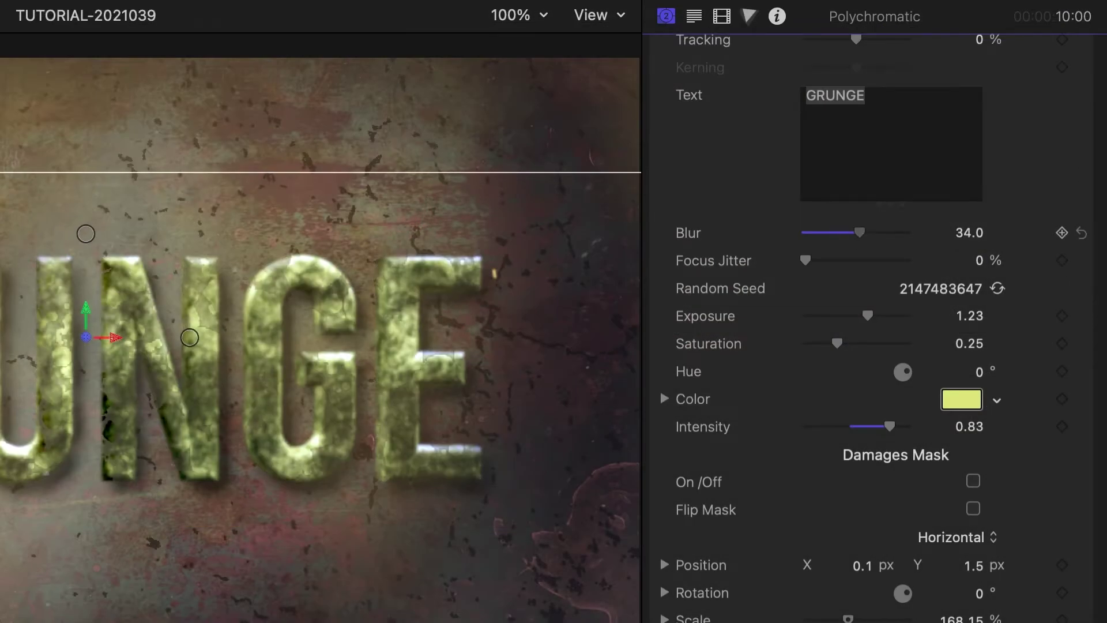
Add about 18.58% focus jitter to the letters and enlarge the damage mask to 241%.
mouse_move(858, 232)
mouse_down()
mouse_move(804, 233)
mouse_move(833, 268)
mouse_up()
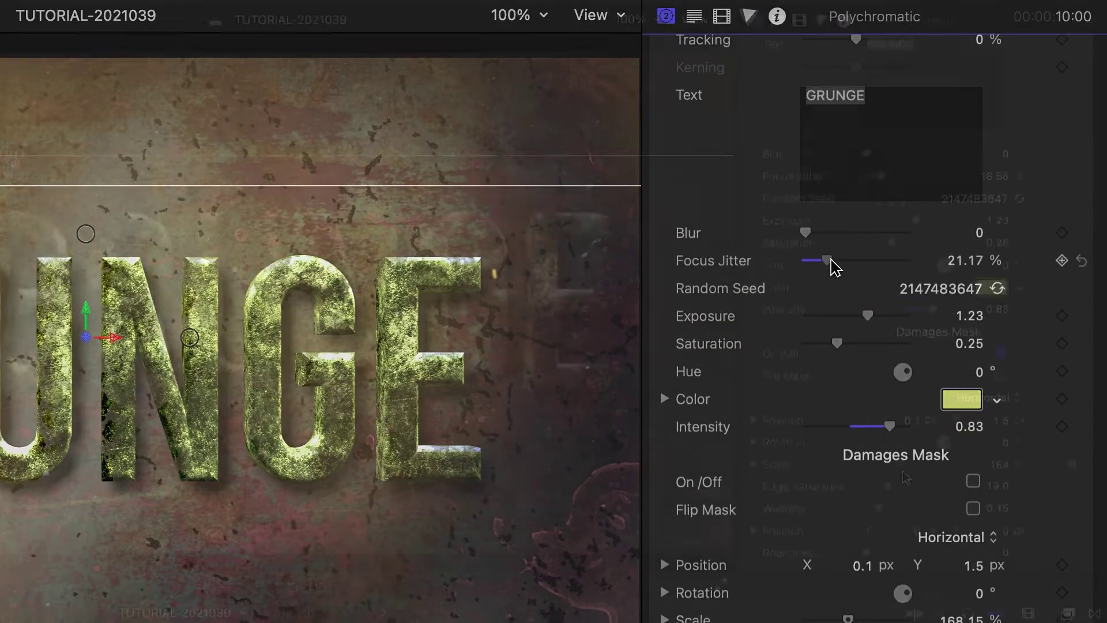
drag(907, 471, 919, 471)
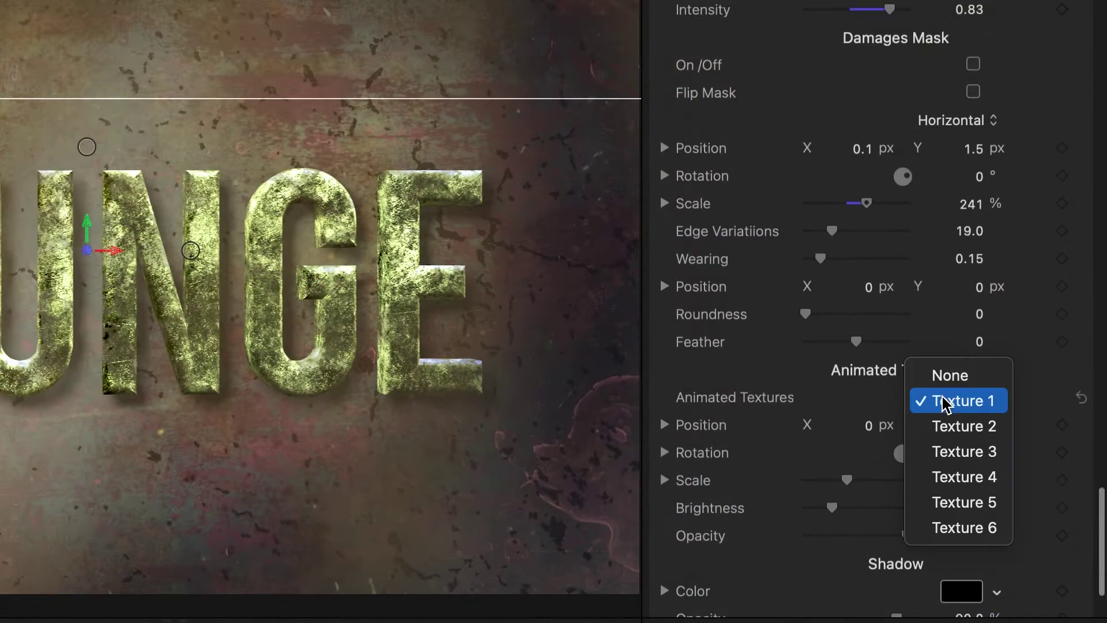
Set the letters to animated Texture 3 and lower the shadow distance to 24.
click(966, 432)
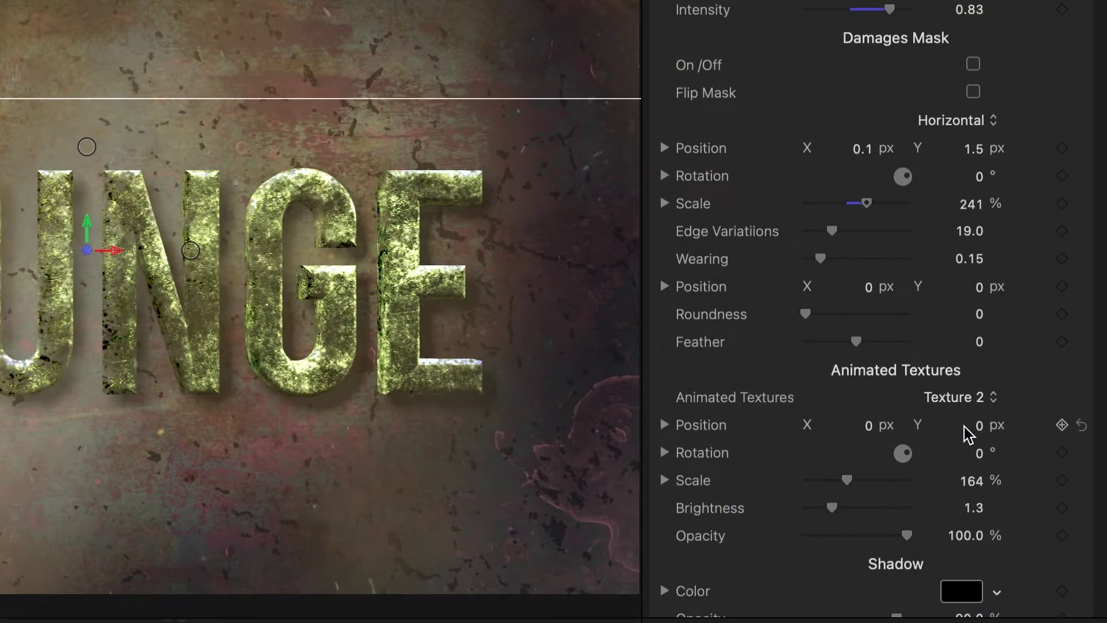
click(981, 400)
click(983, 428)
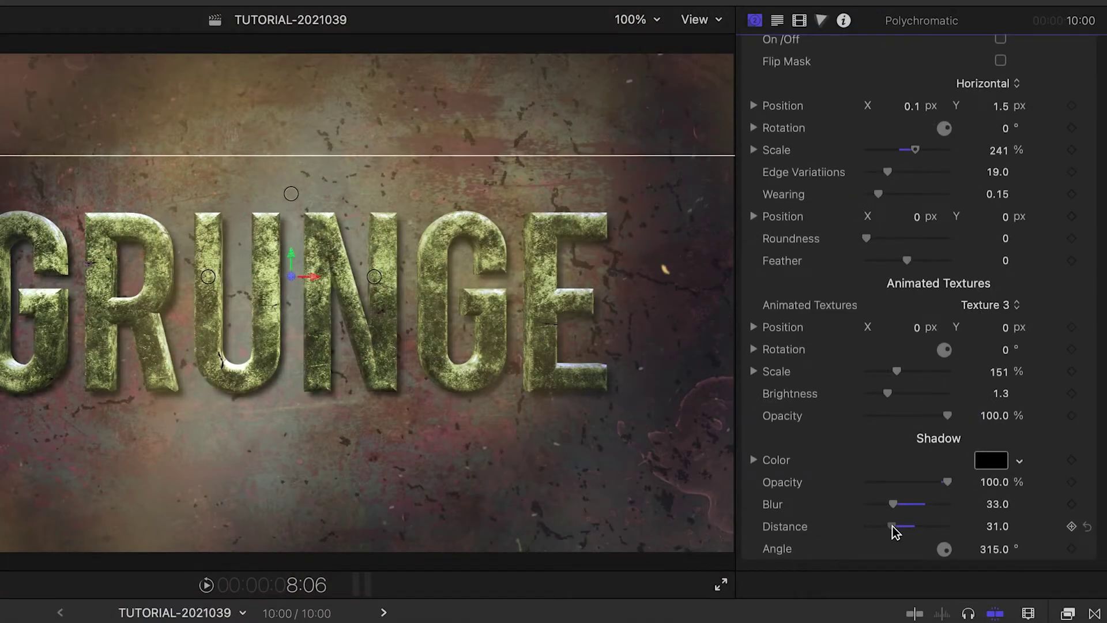
drag(893, 526, 886, 526)
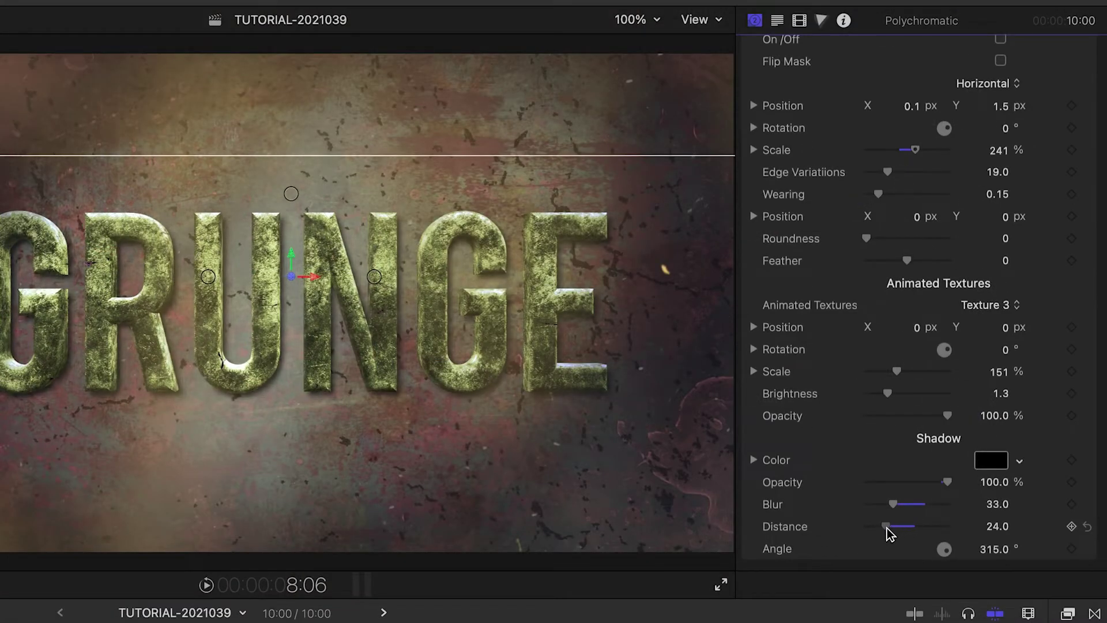